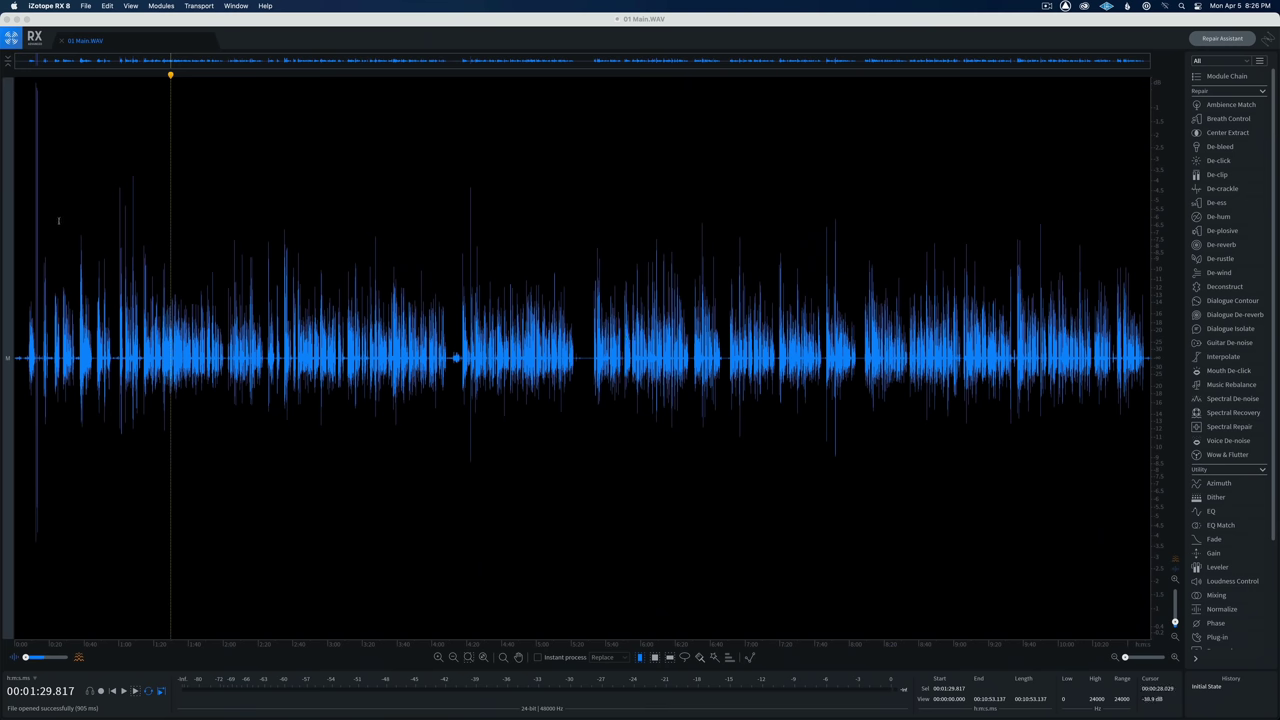
Step: Render a −5 dB Gain on the spiky stretch around 12–13.7 seconds
scroll(31, 233, "up", 5)
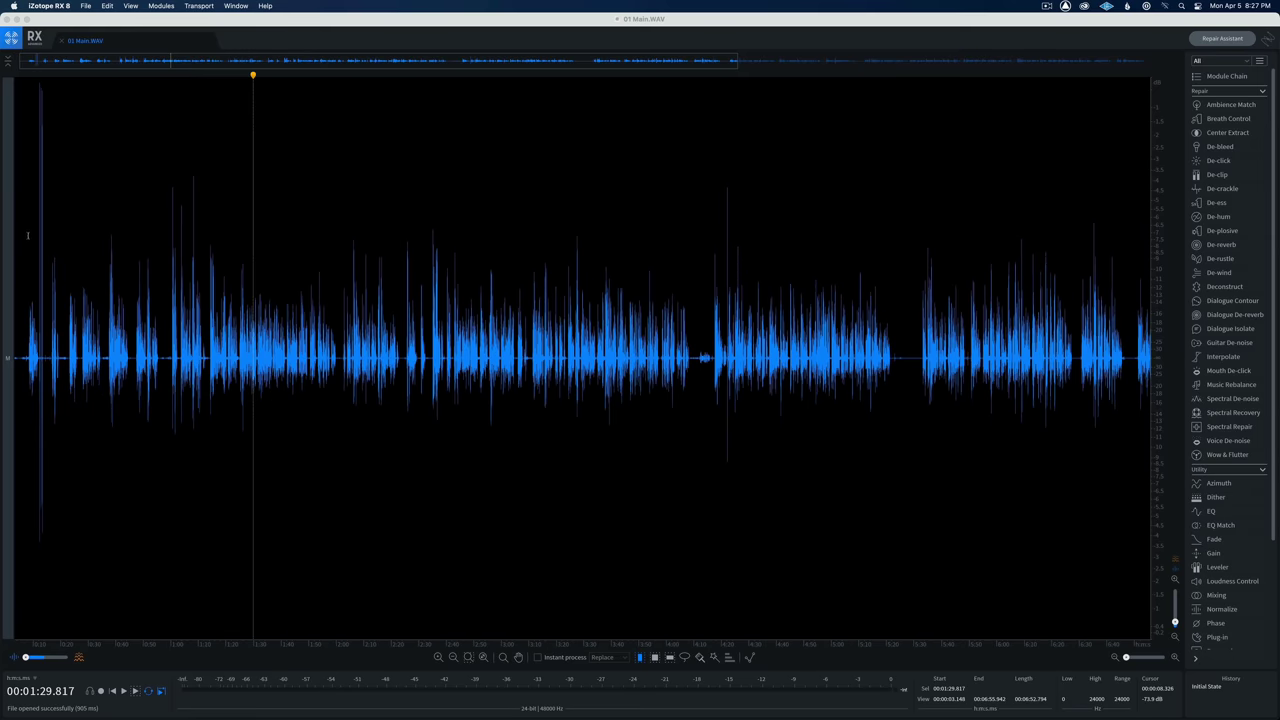
scroll(26, 236, "up", 8)
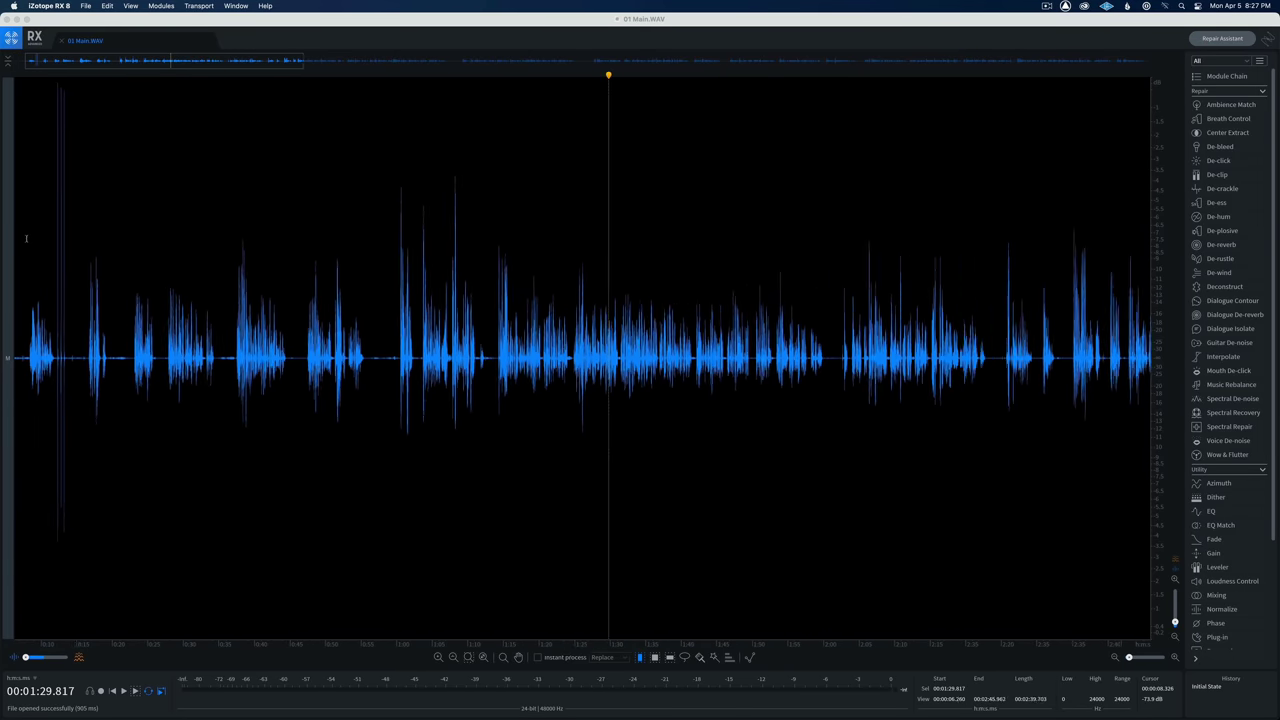
scroll(26, 238, "up", 8)
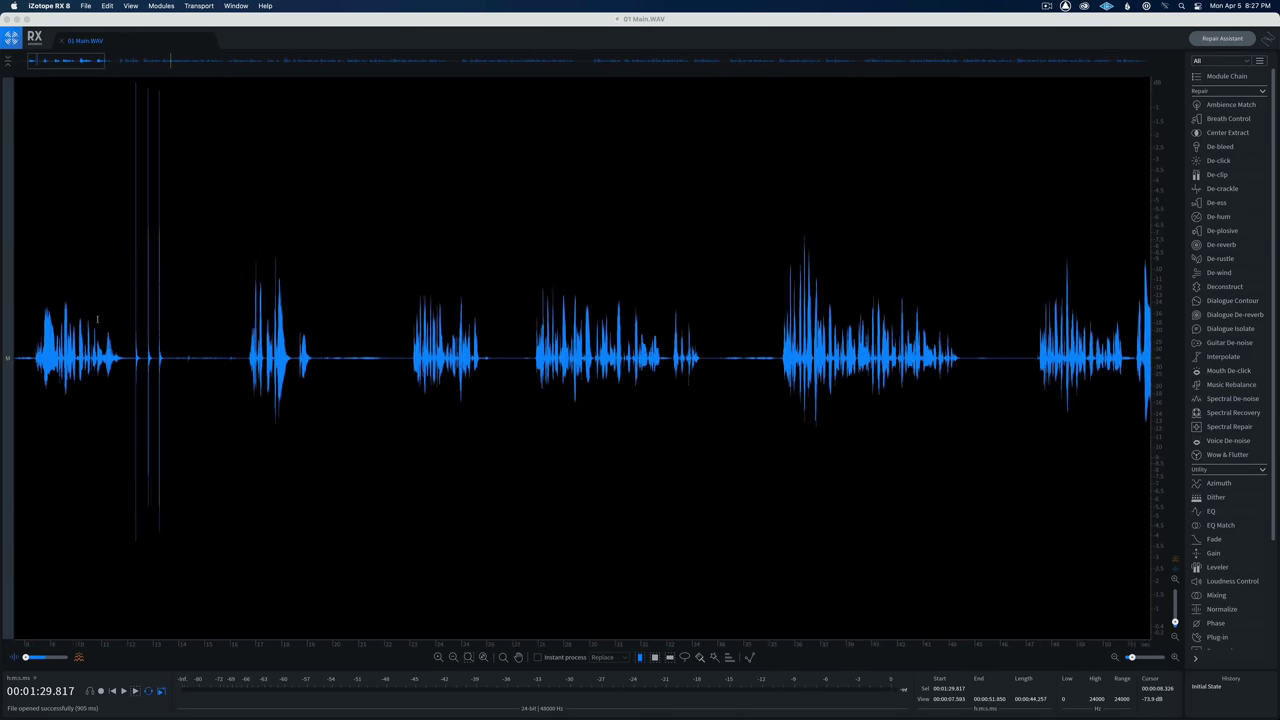
left_click_drag(138, 329, 181, 328)
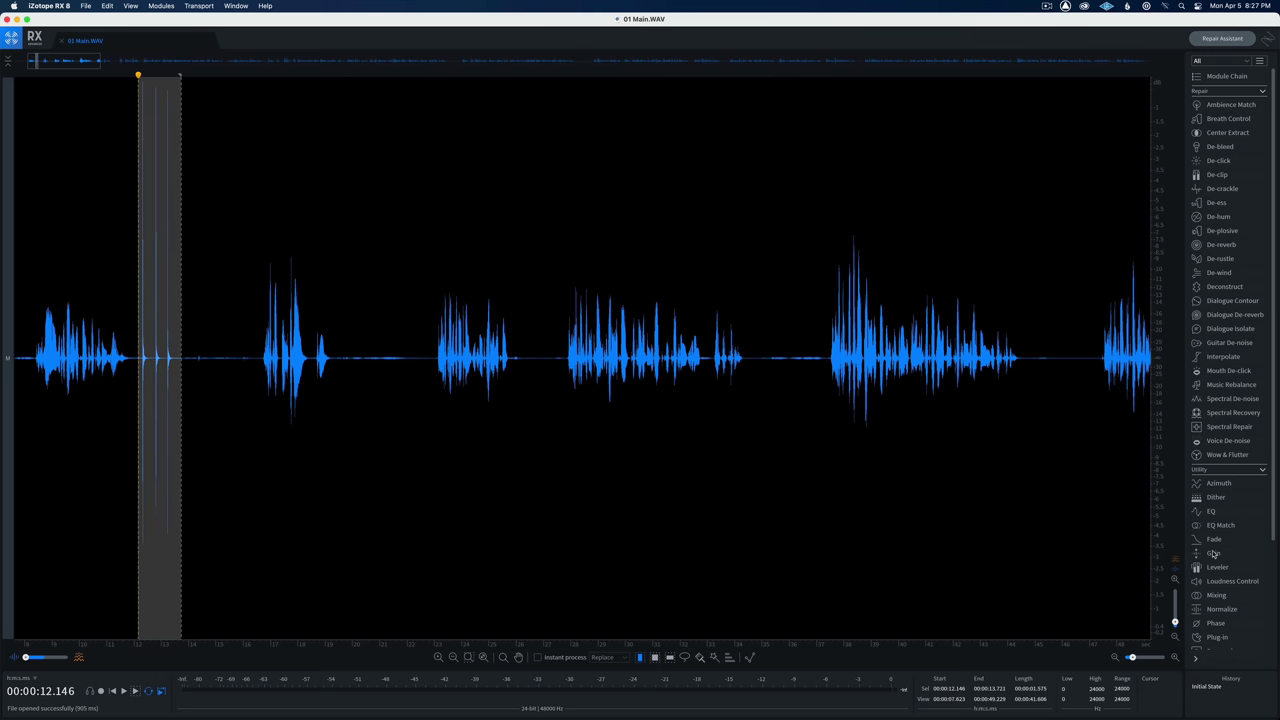
left_click(1213, 553)
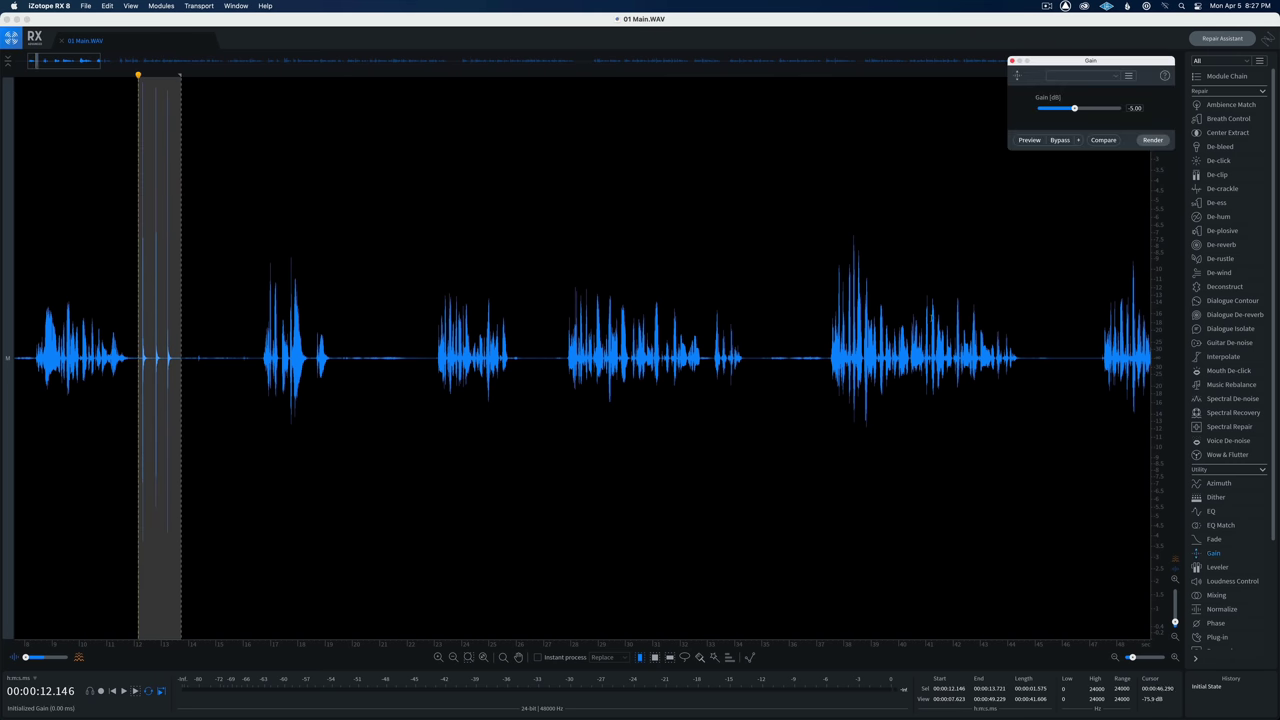
left_click(1153, 140)
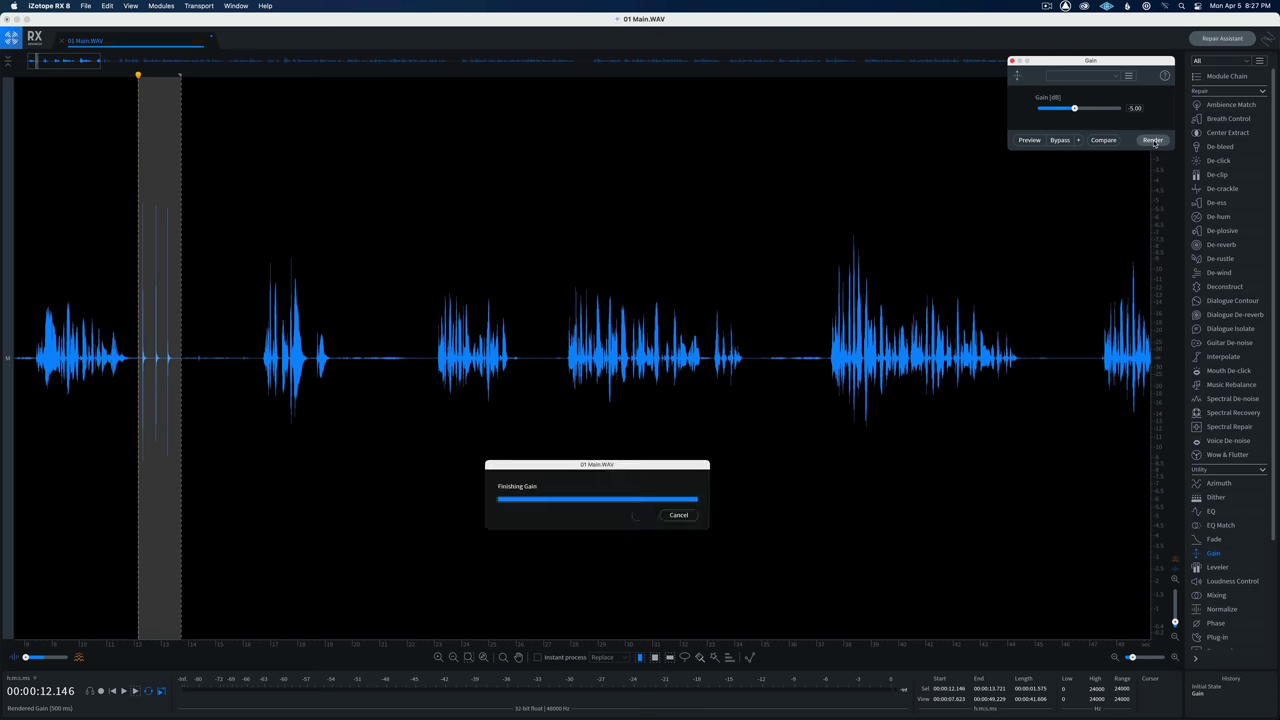
left_click(1011, 61)
left_click(760, 158)
scroll(740, 177, "down", 5)
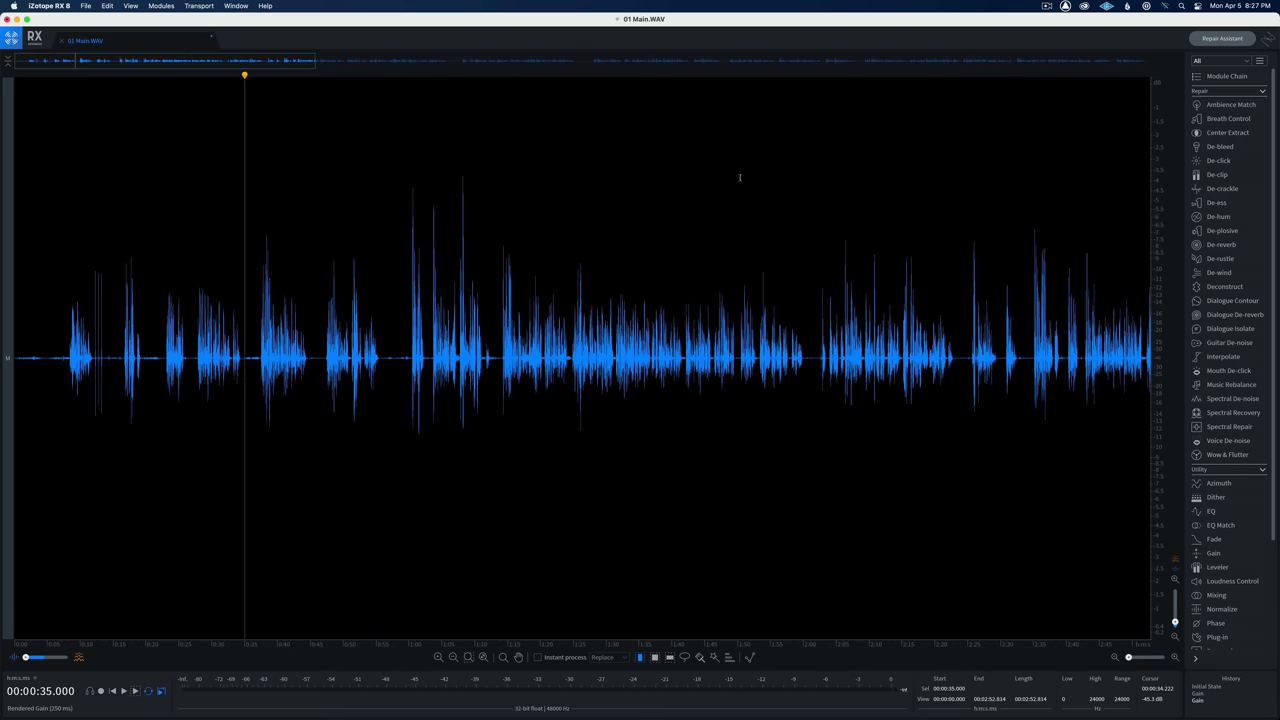
Step: Switch to spectrogram view, reset the EQ to [Default], and set its low cut and 16050 Hz high cut
scroll(740, 177, "down", 6)
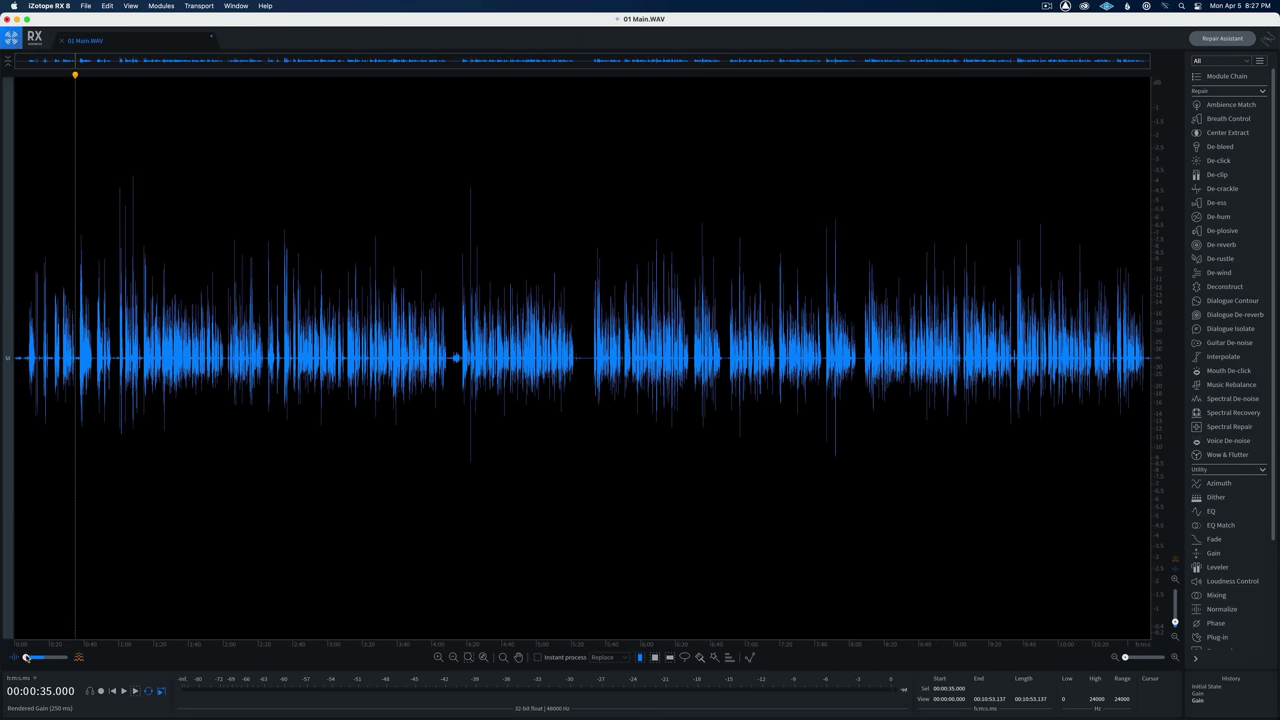
left_click(79, 657)
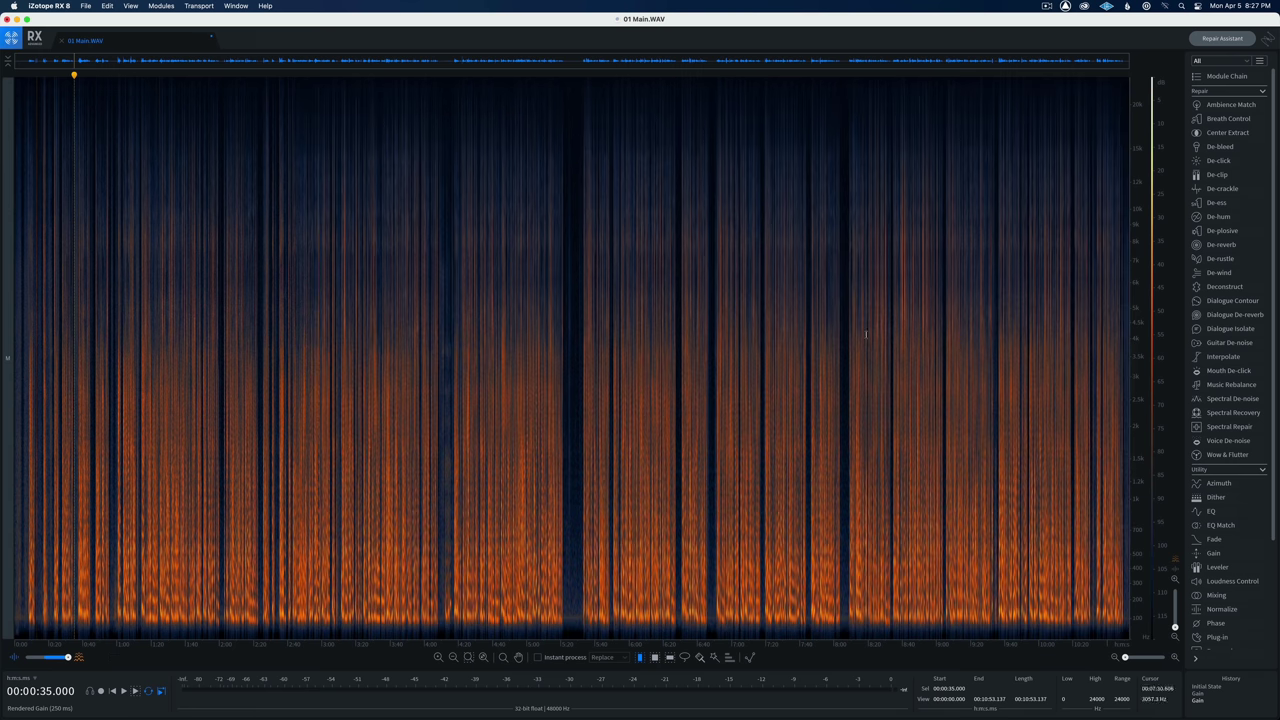
left_click(1212, 512)
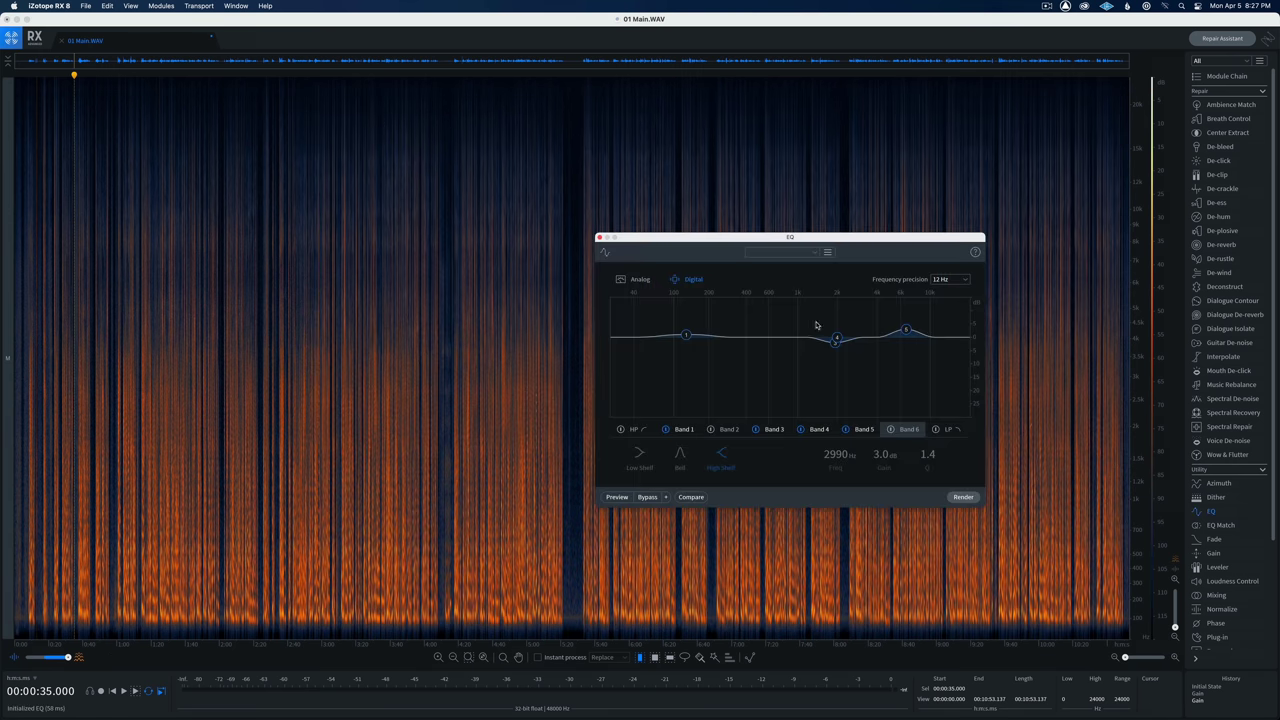
left_click(781, 254)
left_click(778, 267)
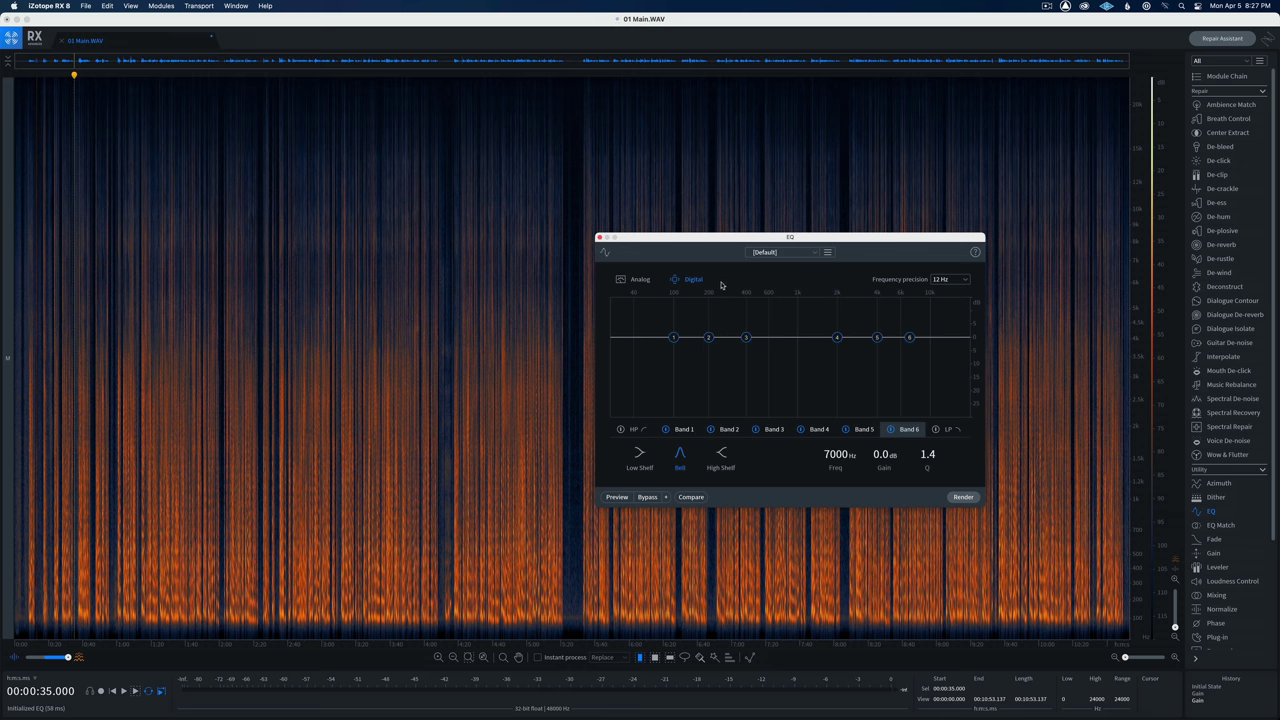
left_click(633, 429)
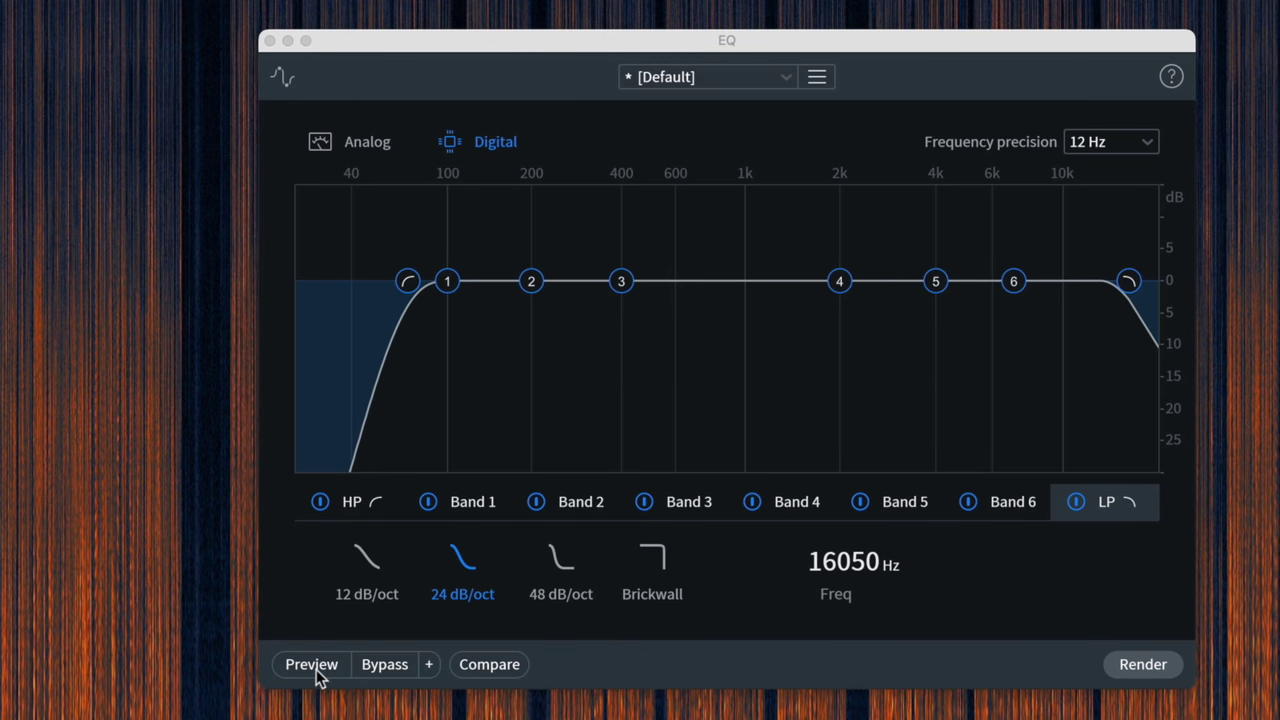
Step: Preview the EQ and set Band 2's frequency to 90 Hz
left_click(312, 667)
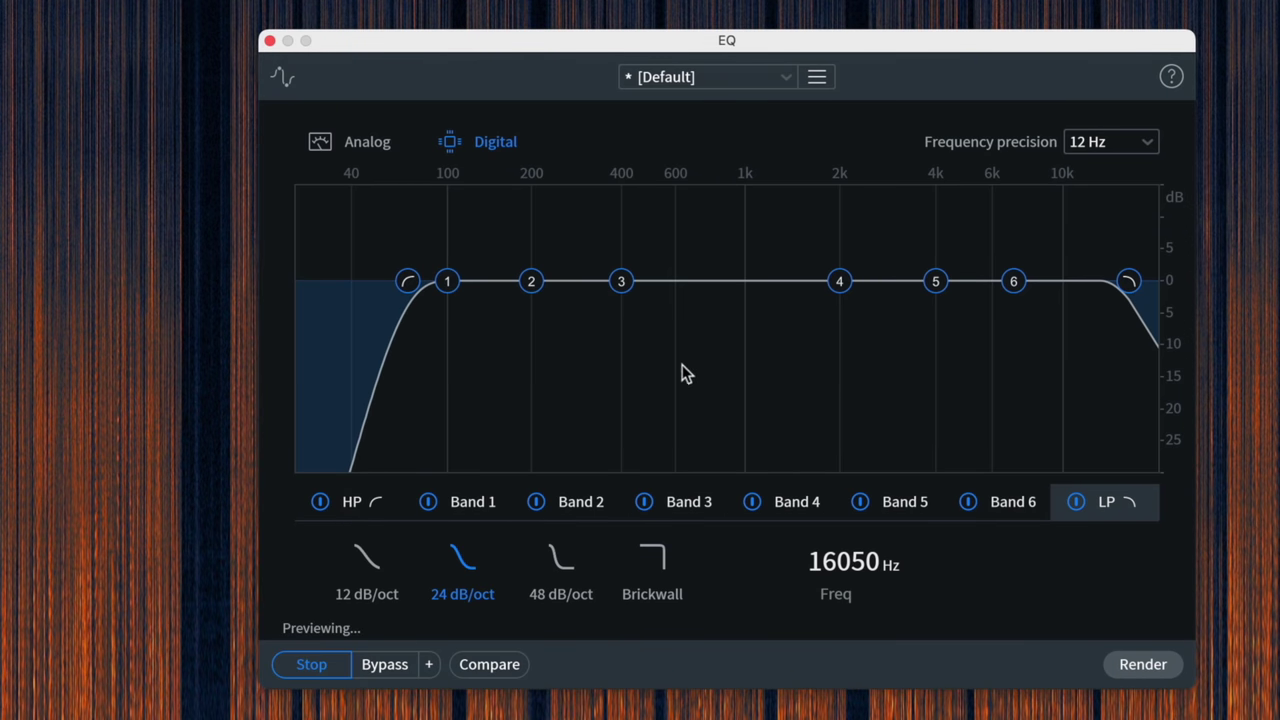
left_click(581, 506)
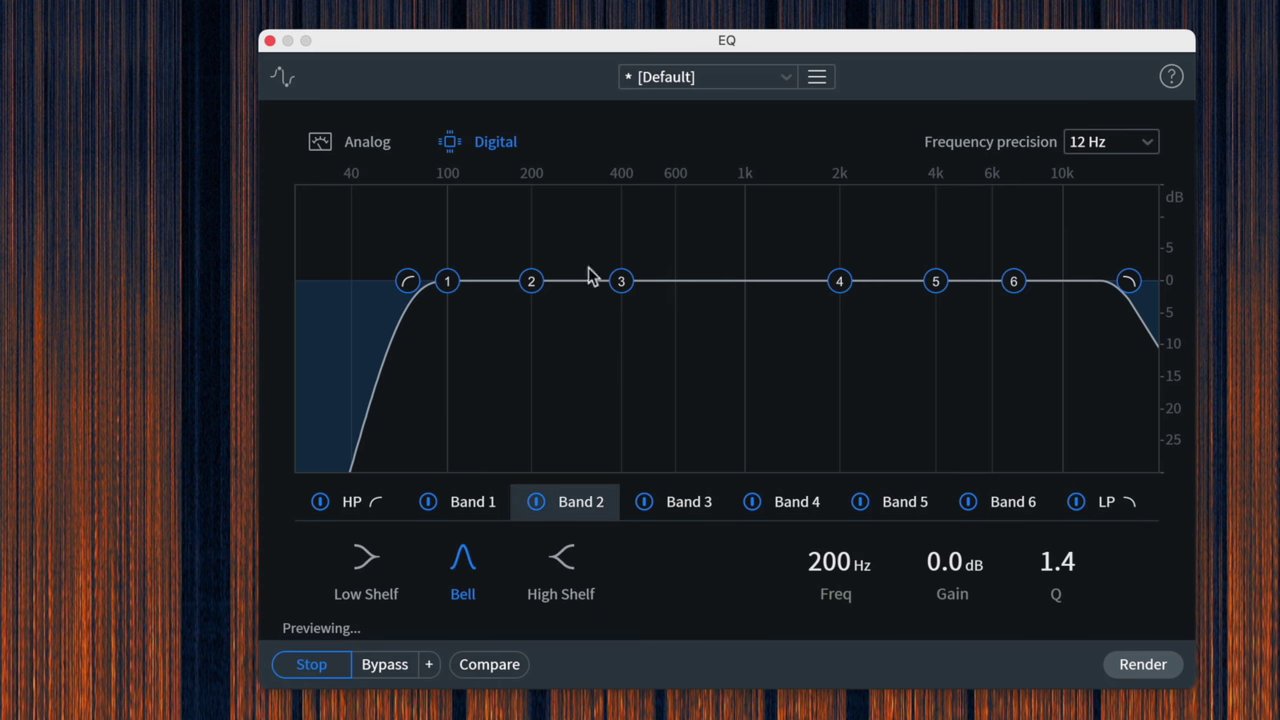
double_click(836, 566)
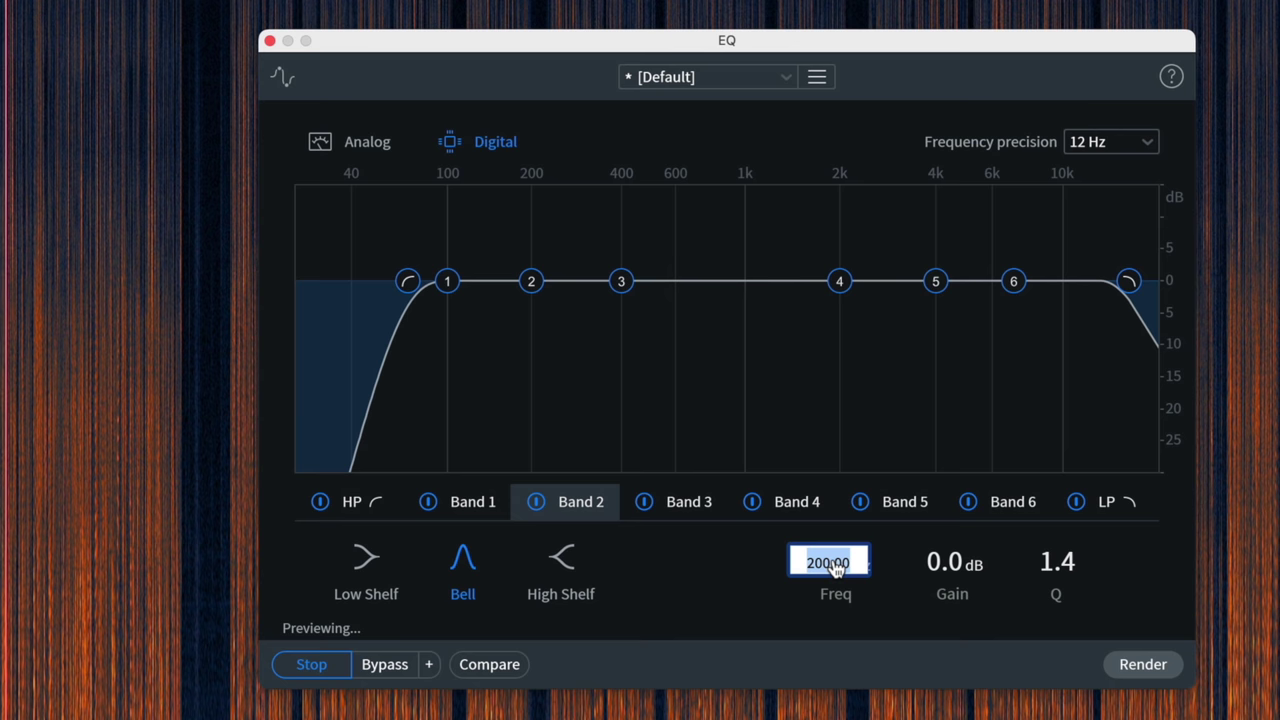
type("90")
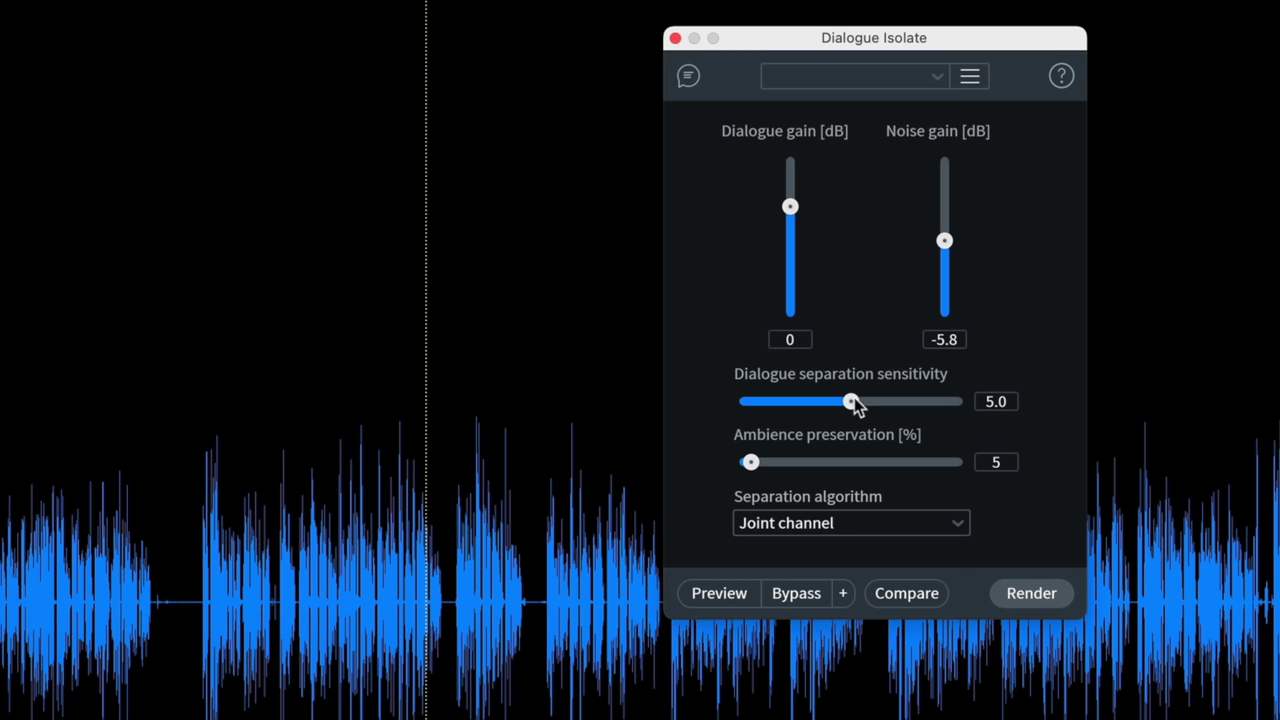
Step: Set Dialogue Isolate noise gain to −5.8 dB, preview it, and raise ambience preservation to 52%
left_click_drag(850, 405, 842, 409)
left_click(721, 594)
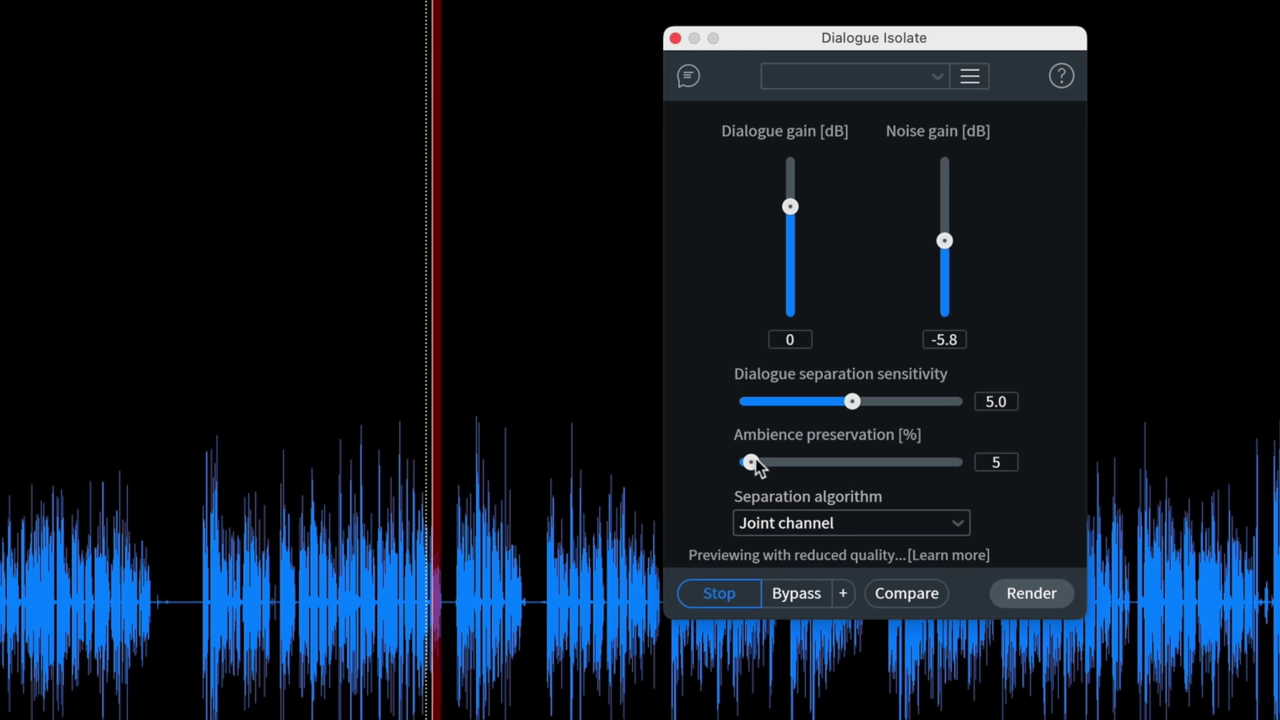
mouse_move(755, 466)
left_mouse_down()
mouse_move(943, 480)
mouse_move(780, 466)
left_mouse_up()
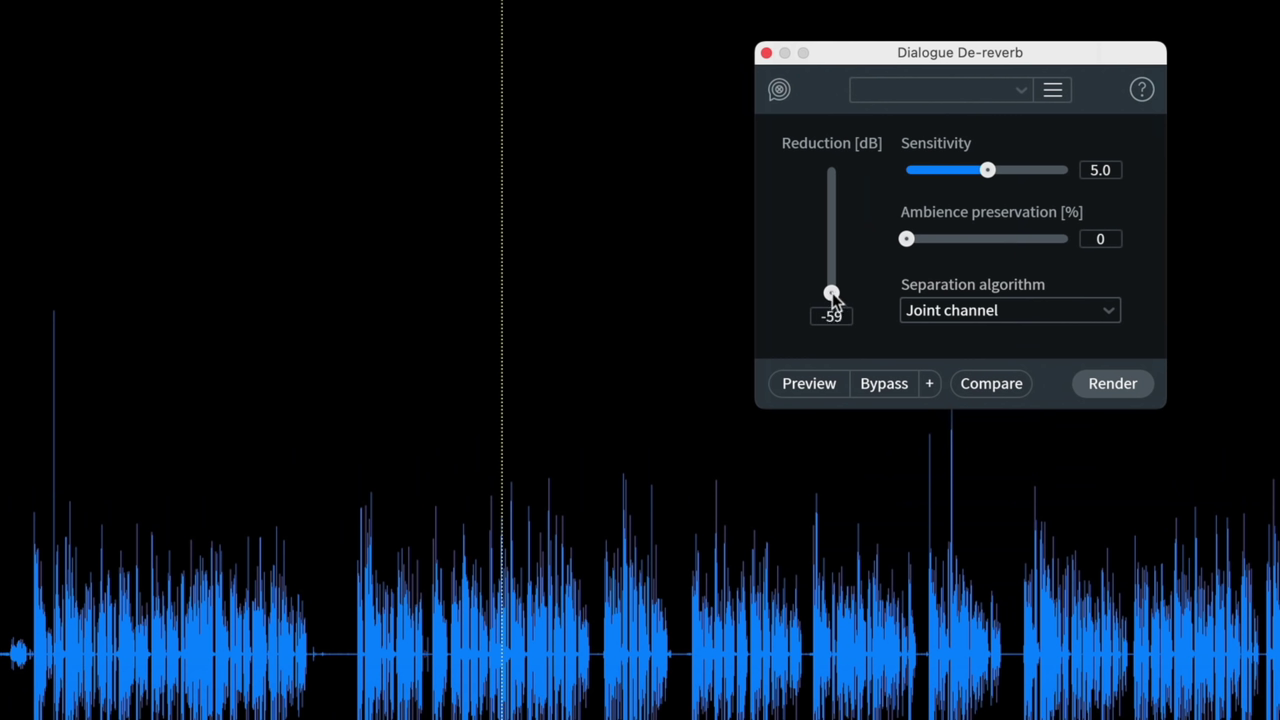
Step: Drag the De-reverb reduction to −5.0 dB and preview the de-reverbed dialogue
left_click_drag(832, 293, 831, 205)
left_click(809, 384)
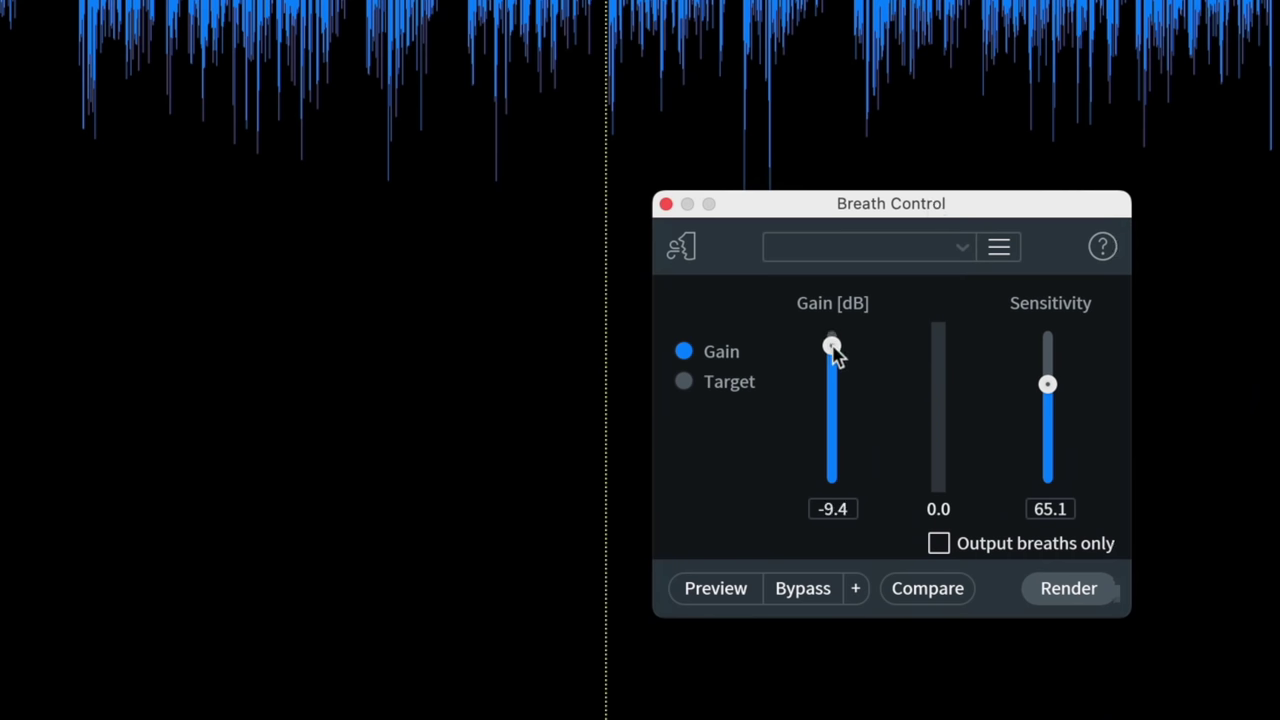
Step: Set Breath Control gain to −9 dB, audition the breaths only, then render it on the whole file
left_click(831, 509)
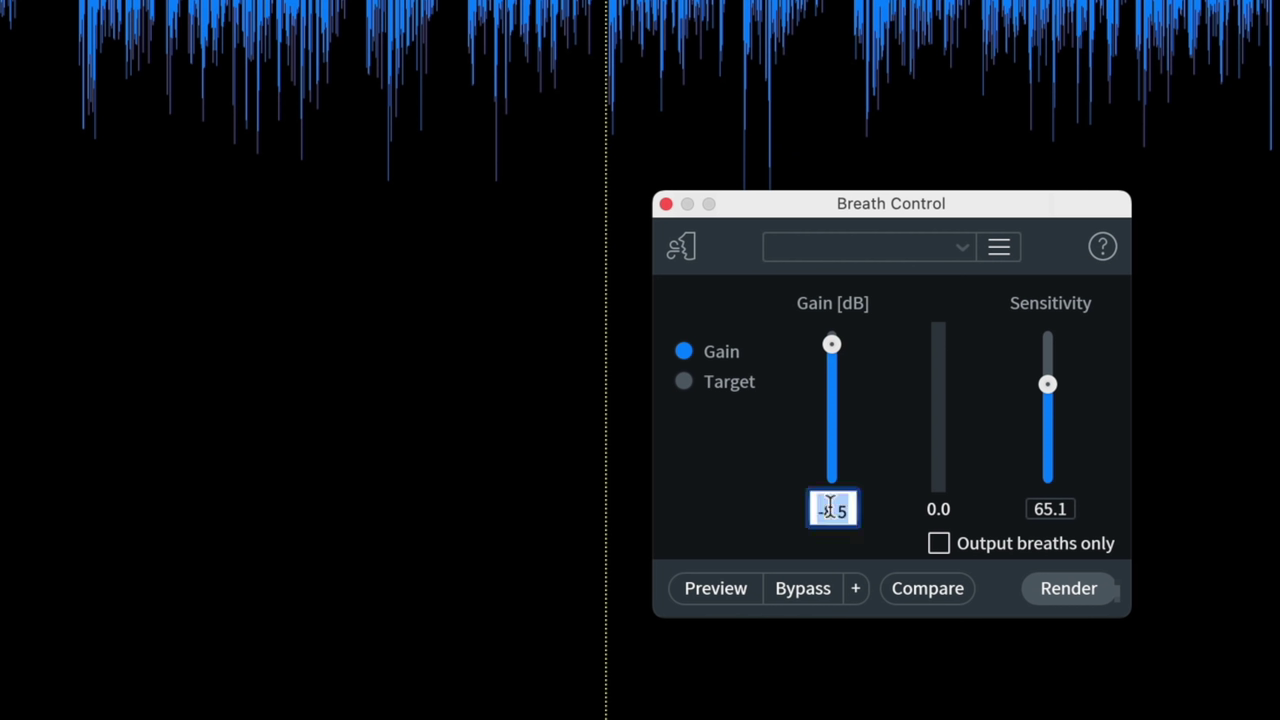
type("-9")
key("Return")
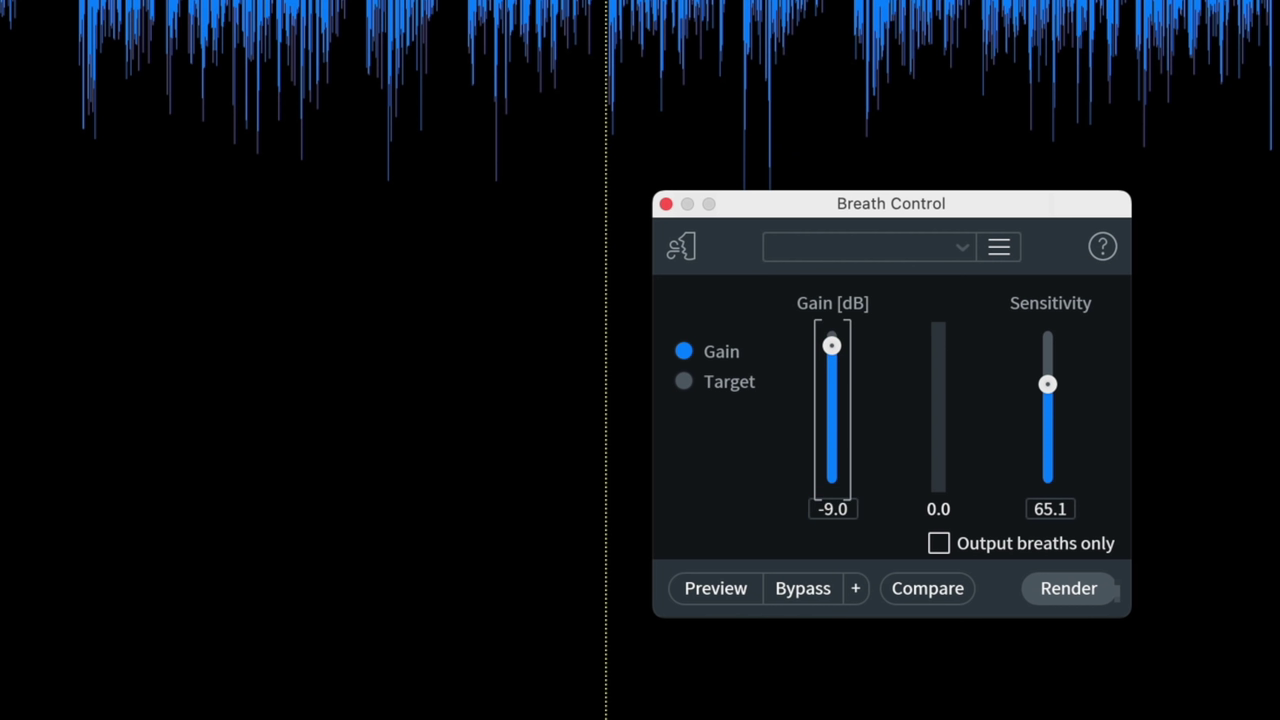
left_click(938, 545)
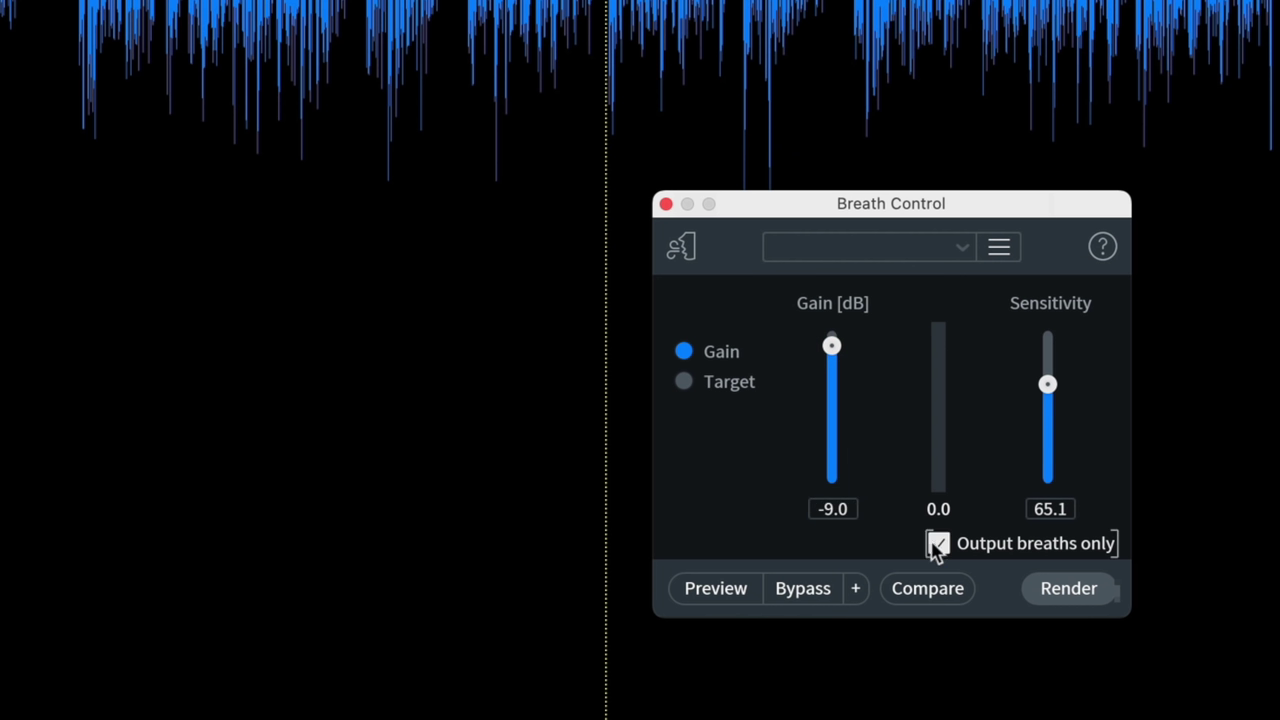
left_click(715, 590)
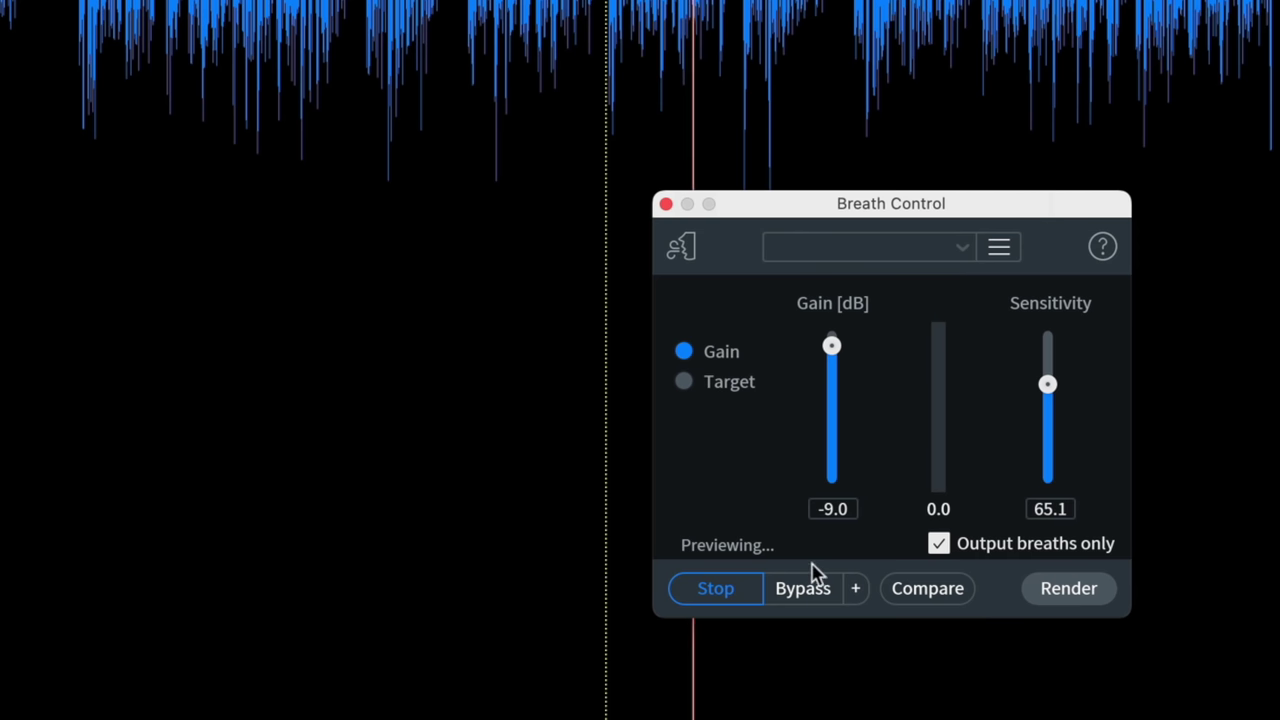
left_click(737, 592)
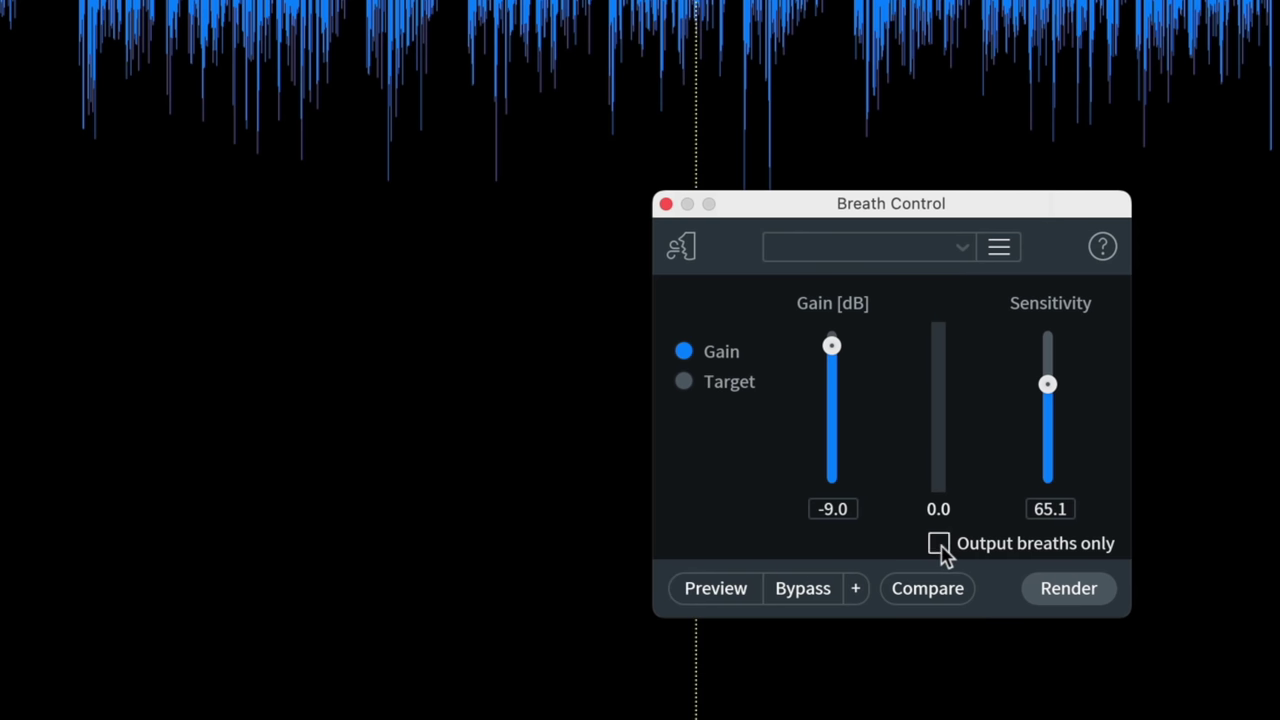
left_click(1068, 589)
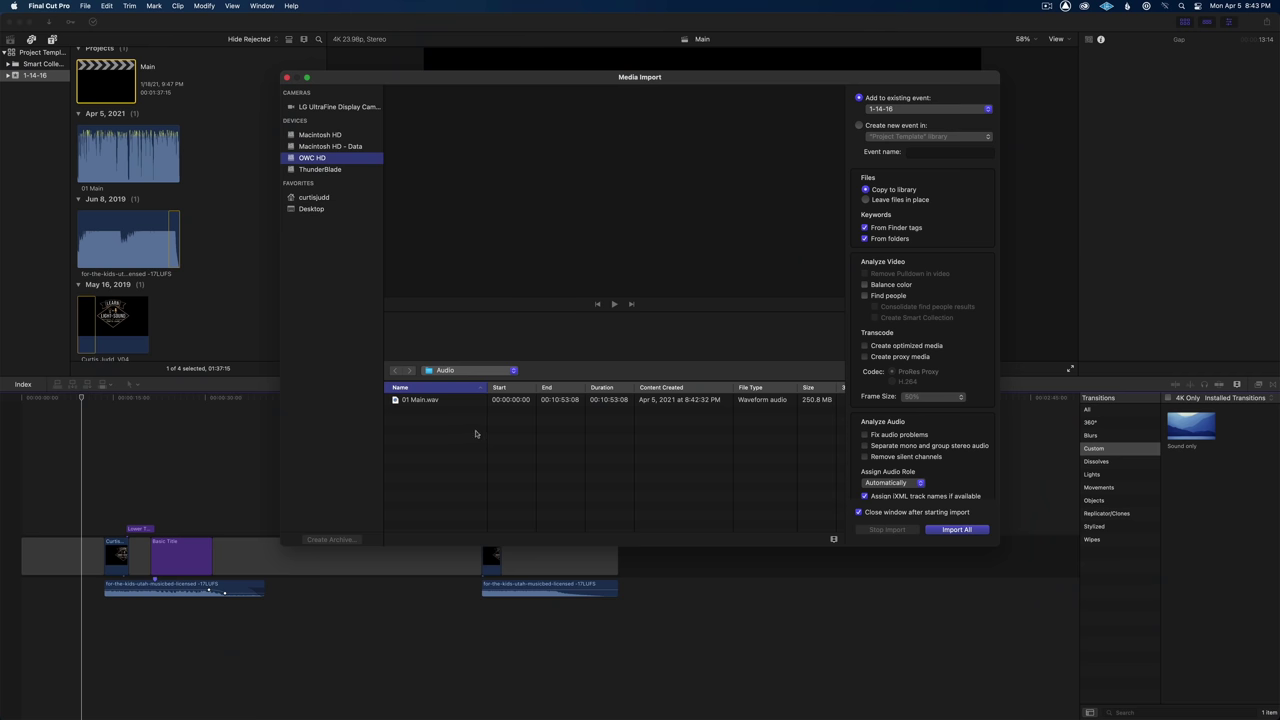
Step: Import 01 Main.mov from the Raw Footage folder into the event
left_click(482, 371)
left_click(486, 382)
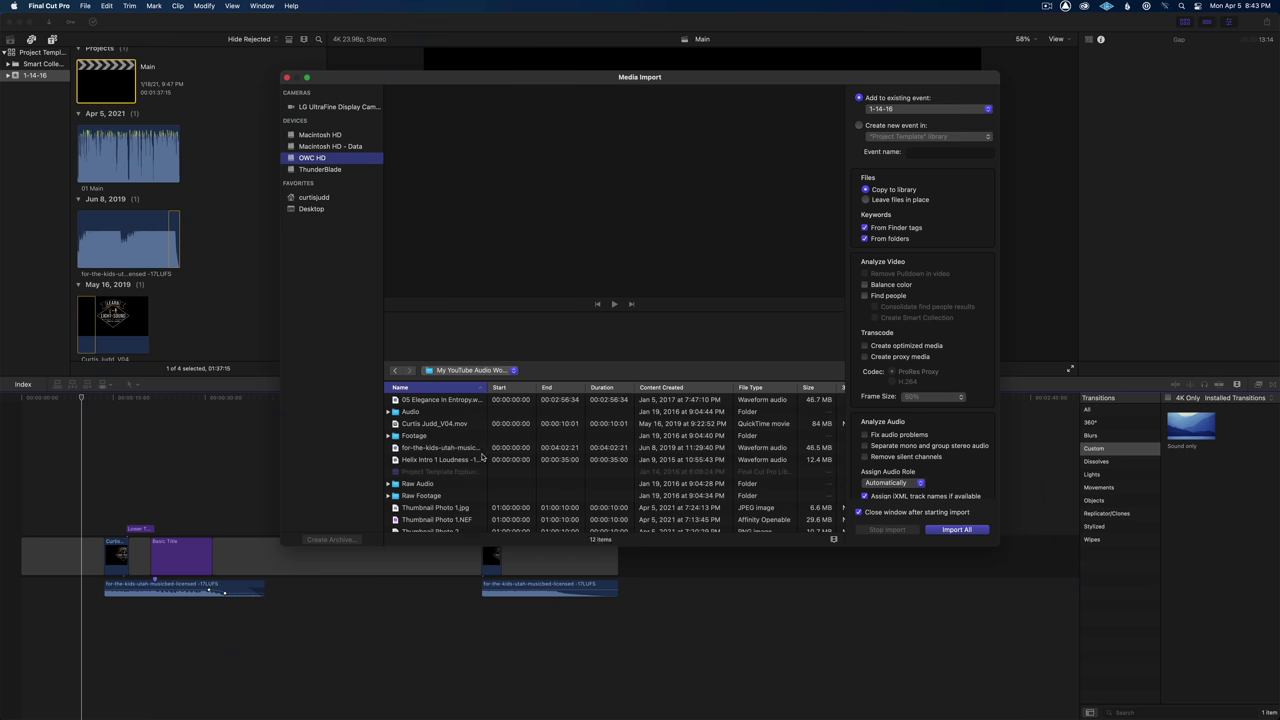
double_click(424, 496)
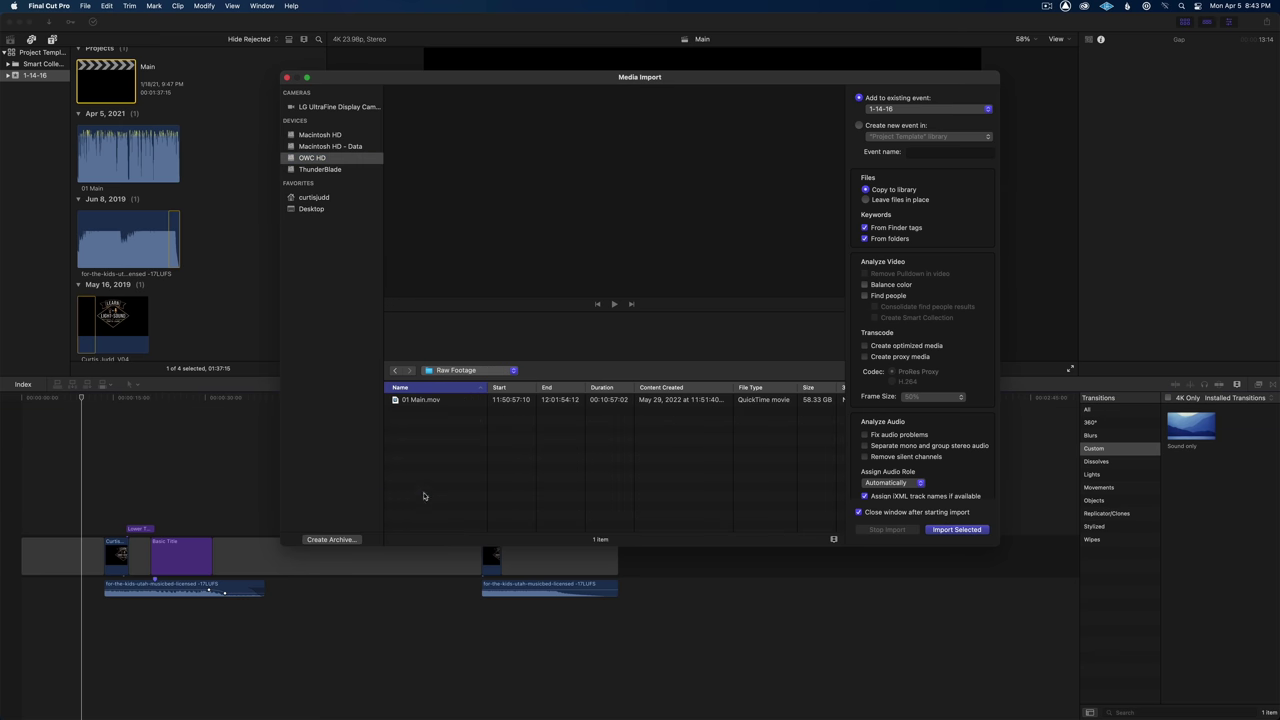
left_click(412, 400)
key("Return")
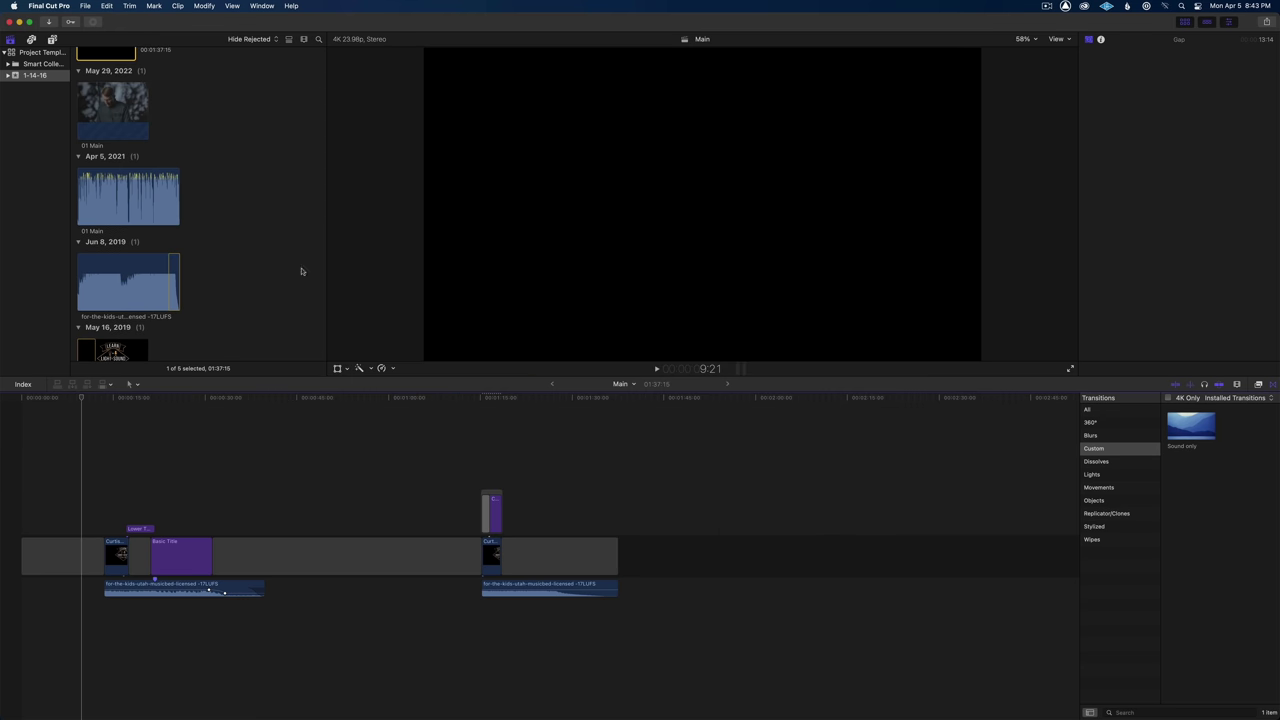
Step: Select the 01 Main camera clip and cleaned audio clip and synchronize them into one clip
left_click(146, 120)
scroll(240, 157, "up", 2)
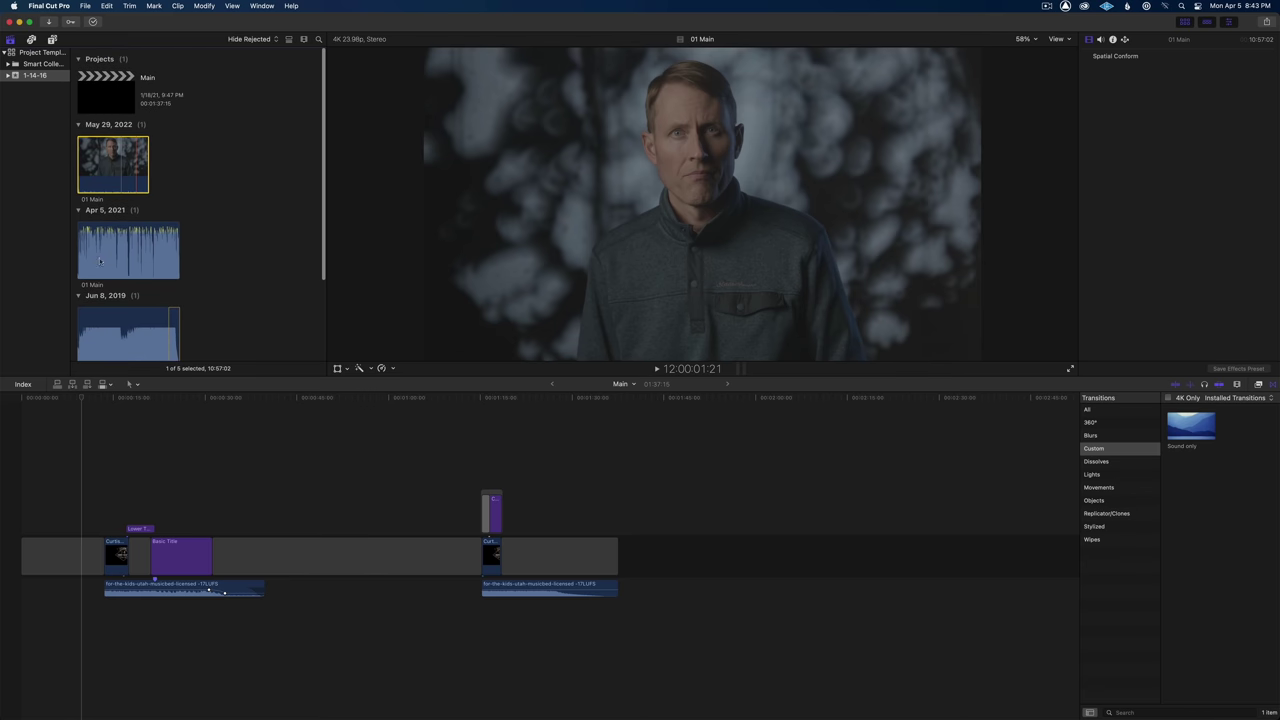
left_click(100, 261, "super")
right_click(119, 258)
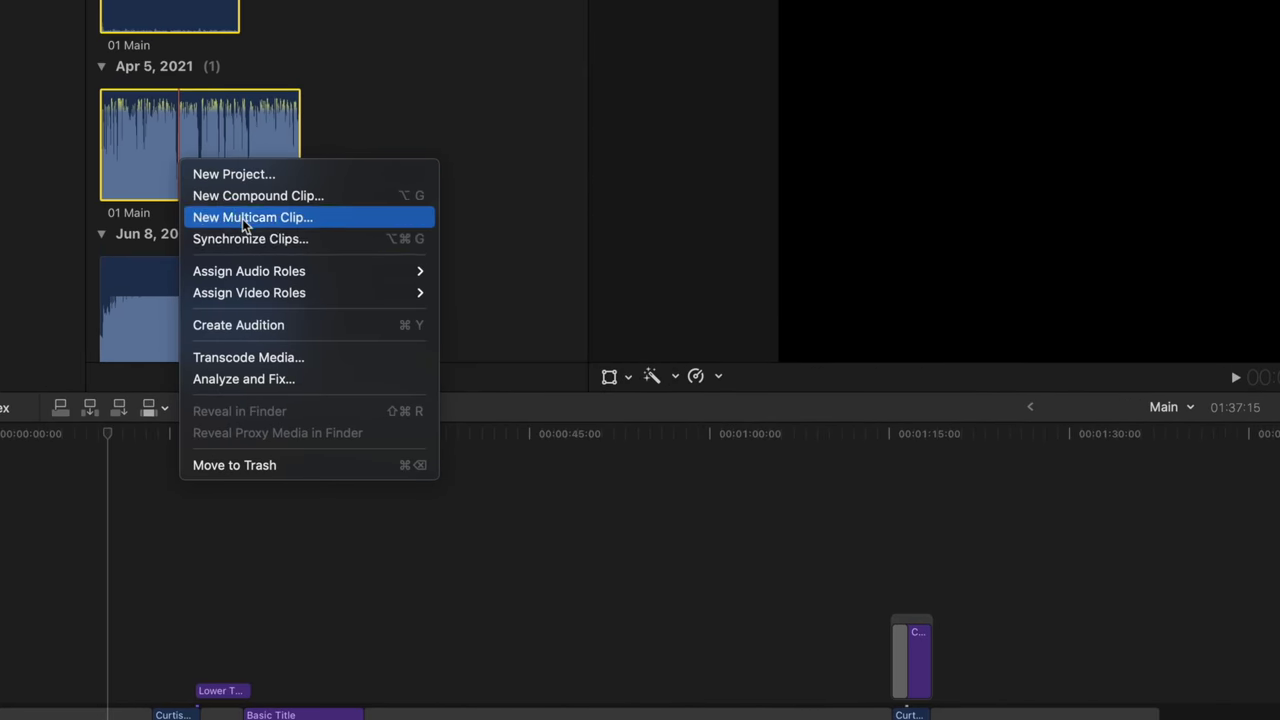
left_click(251, 239)
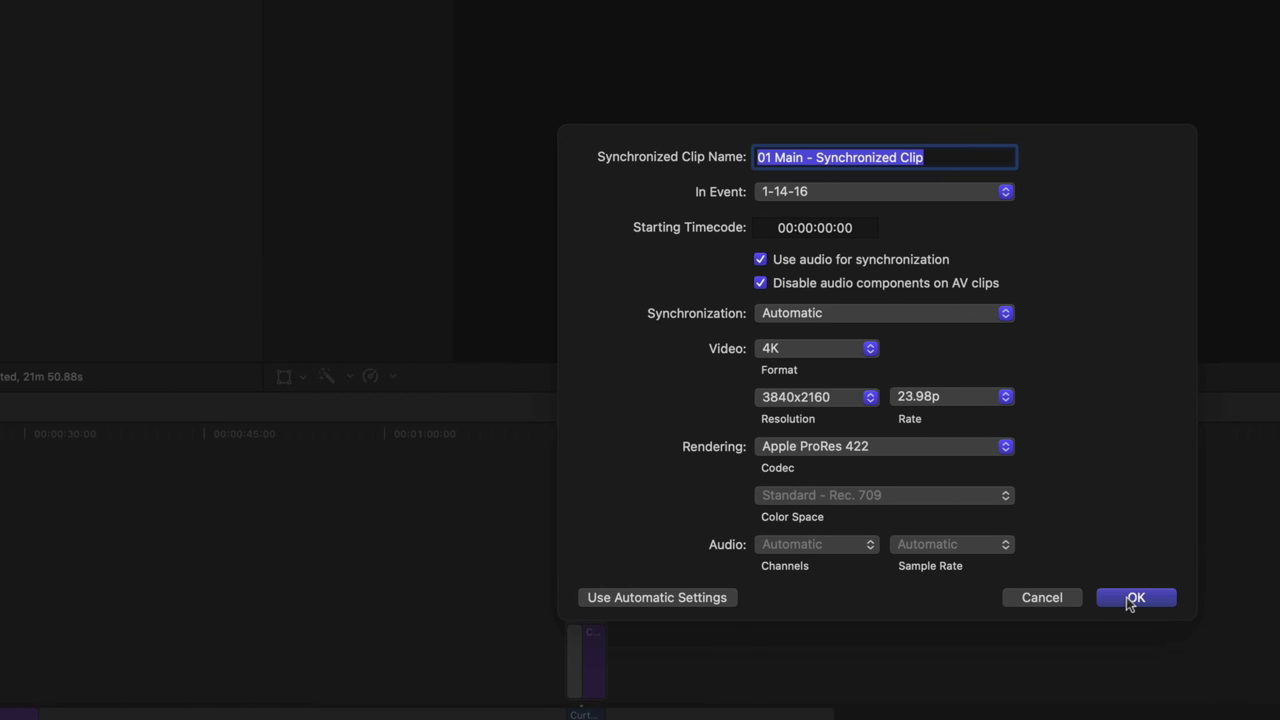
left_click(1133, 598)
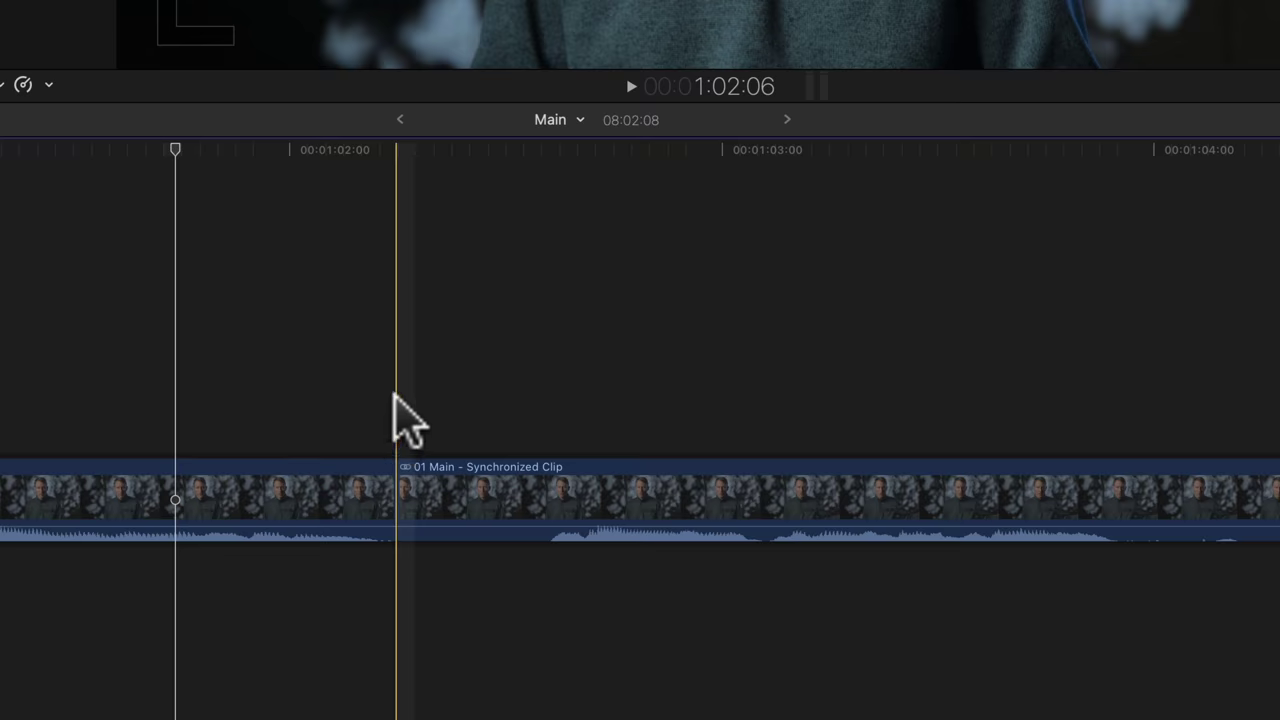
Step: Place a transition on the cut, shorten it, and play back that section to check it
left_click_drag(1063, 209, 357, 423)
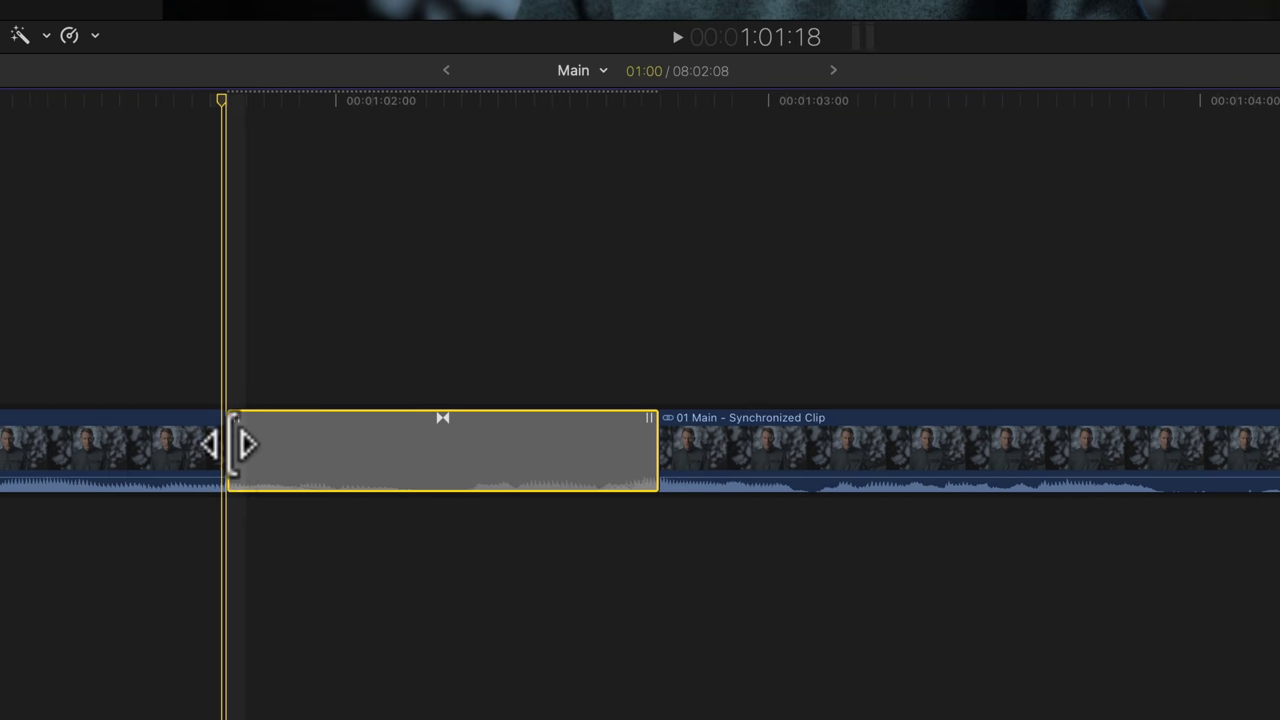
left_click_drag(229, 443, 428, 443)
left_click(197, 309)
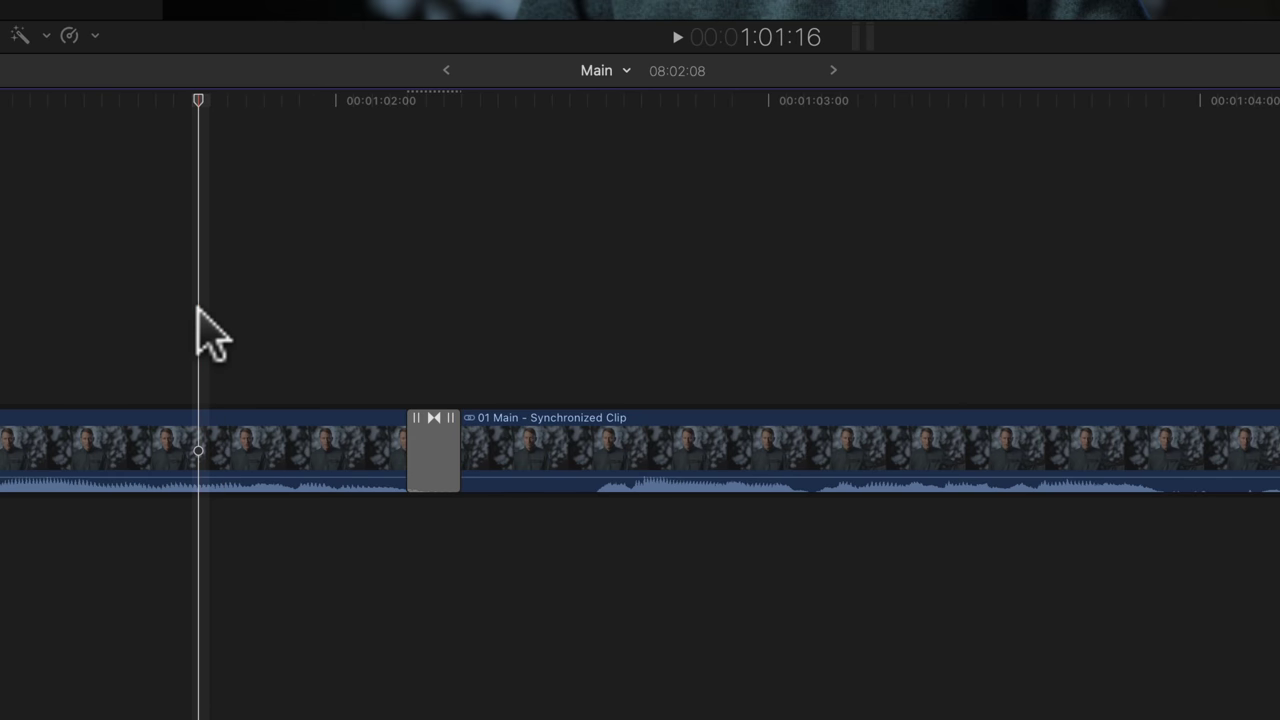
key("space")
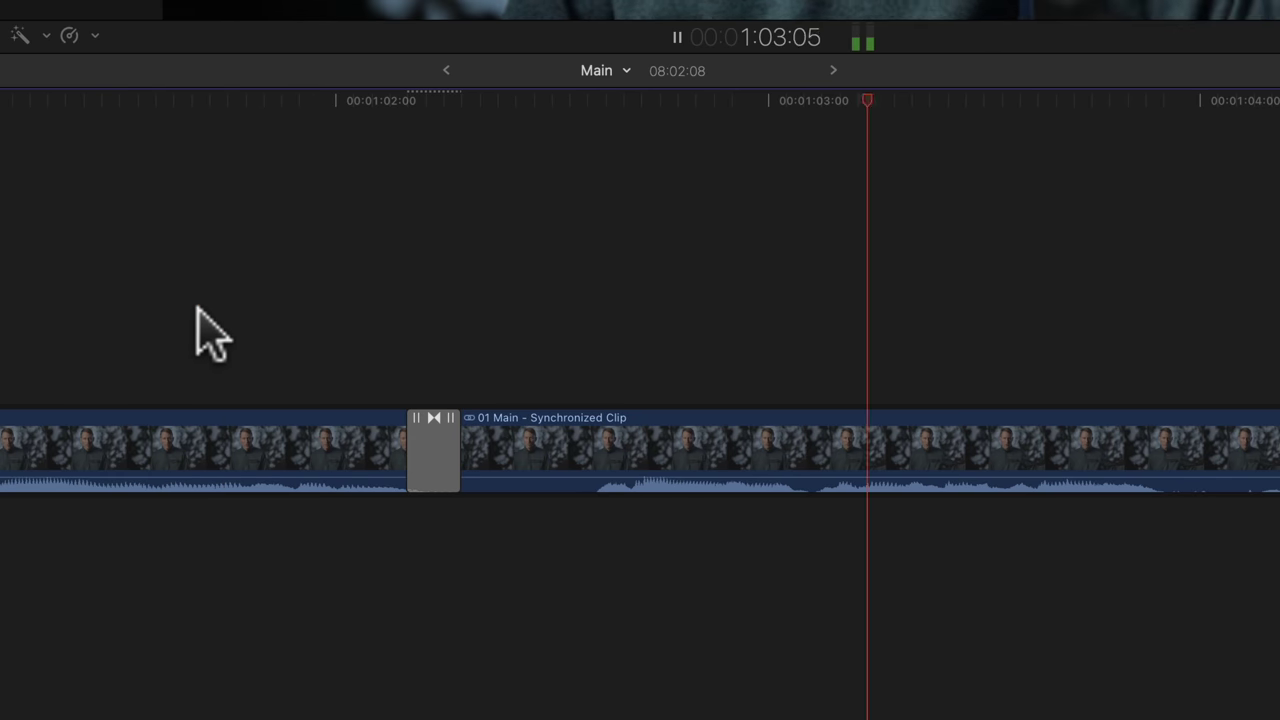
key("space")
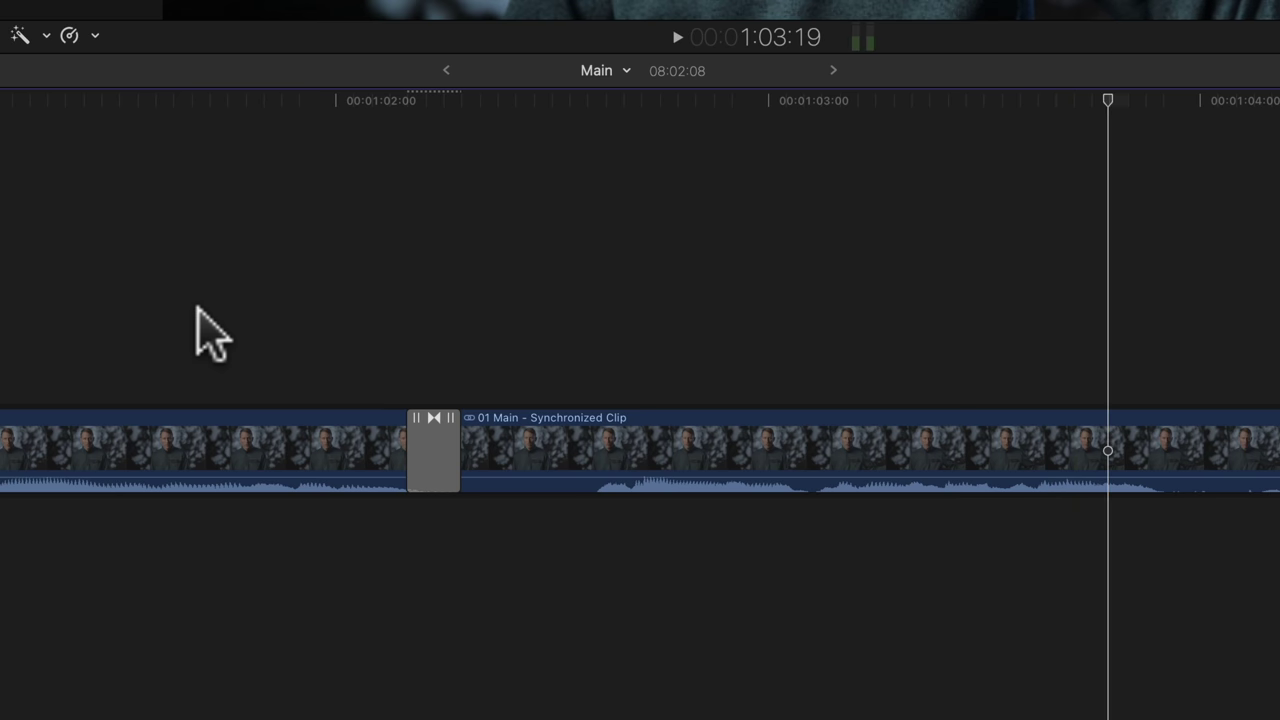